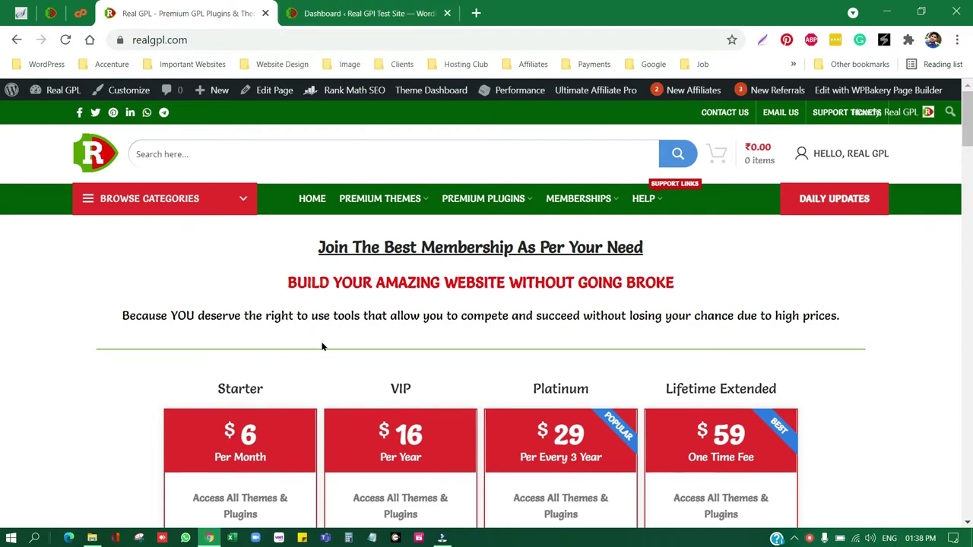
# Browse the four membership plans, from Starter $6/month to Lifetime $59, then reveal the HELLO, REAL GPL account menu.
pyautogui.scroll(-1, 323, 347)
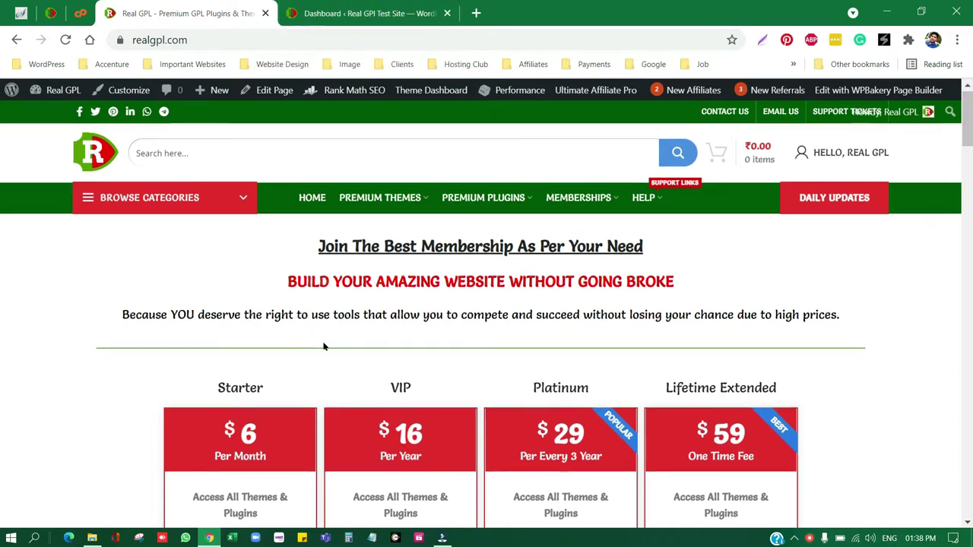
pyautogui.scroll(-8, 323, 347)
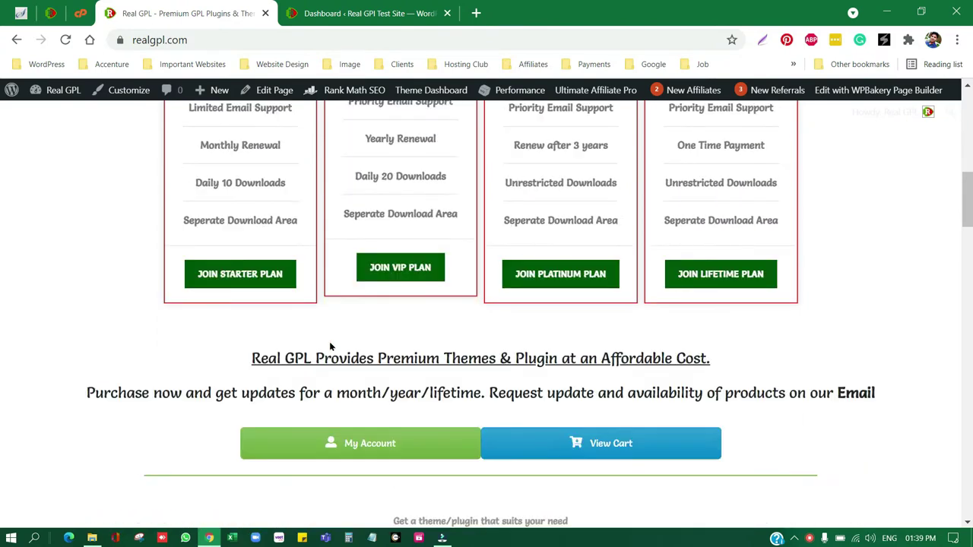
pyautogui.scroll(-2, 330, 347)
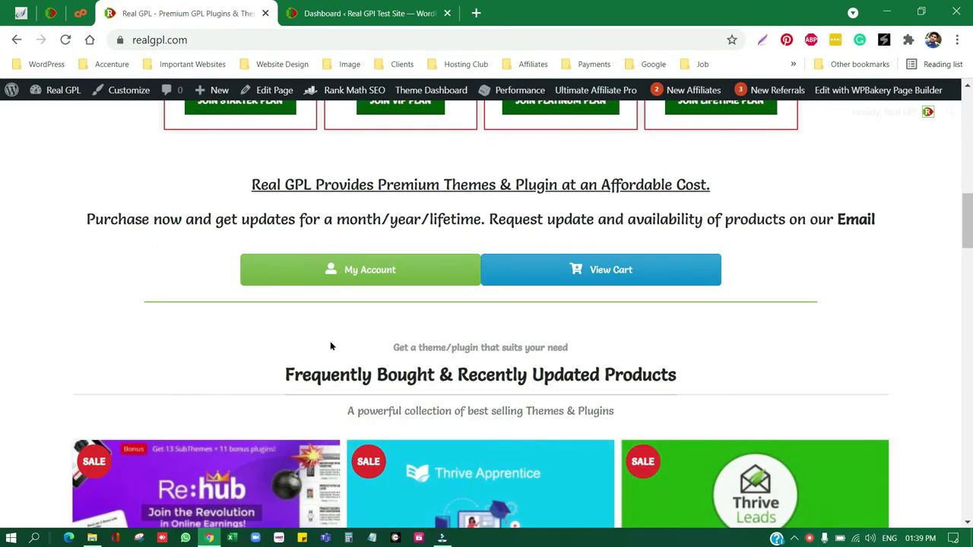
pyautogui.scroll(3, 330, 347)
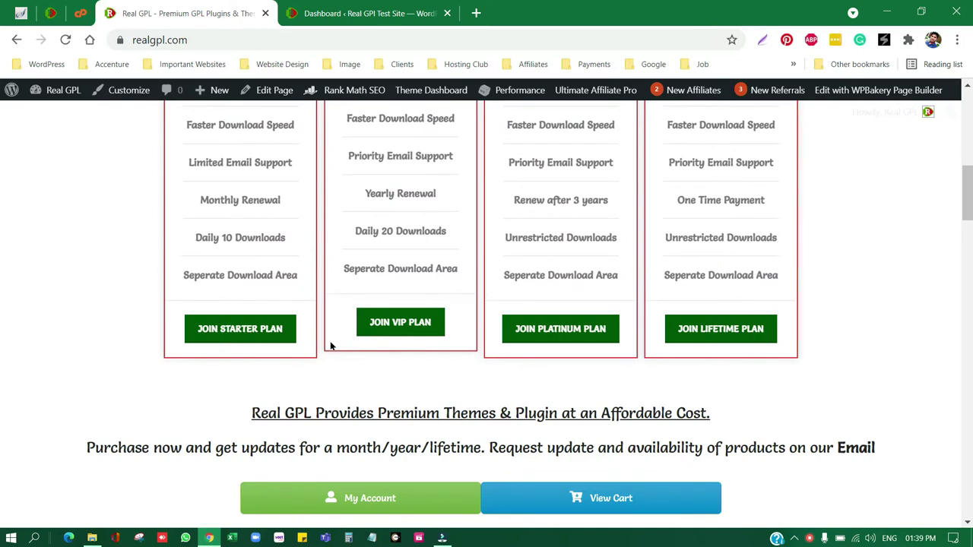
pyautogui.scroll(7, 330, 345)
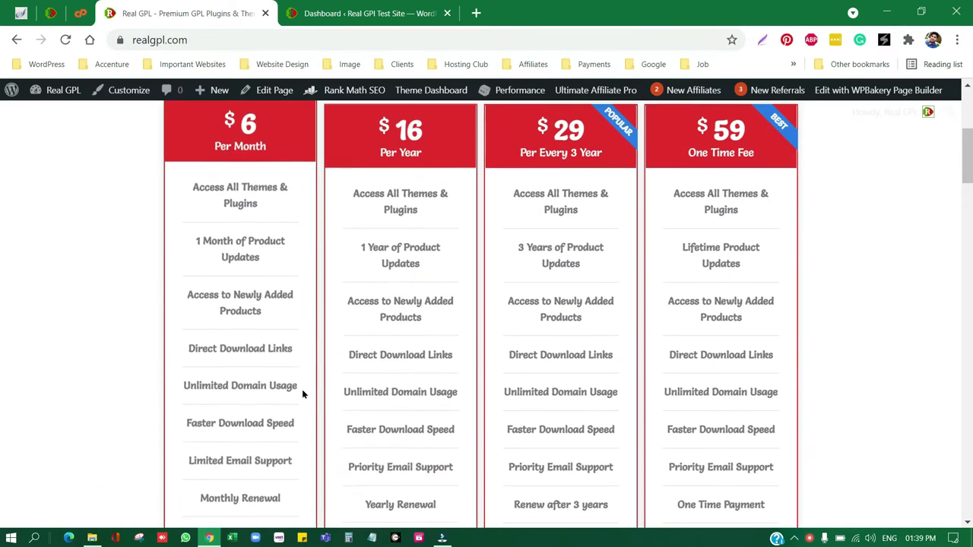
pyautogui.scroll(1, 645, 274)
pyautogui.moveTo(821, 152)
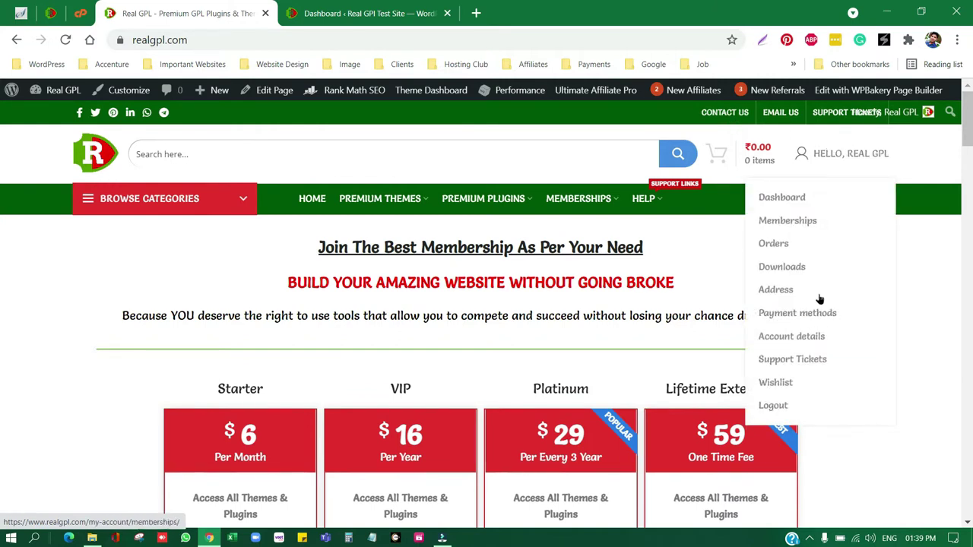
# Go to Support Tickets from the account dropdown to list the user's tickets.
pyautogui.click(786, 359)
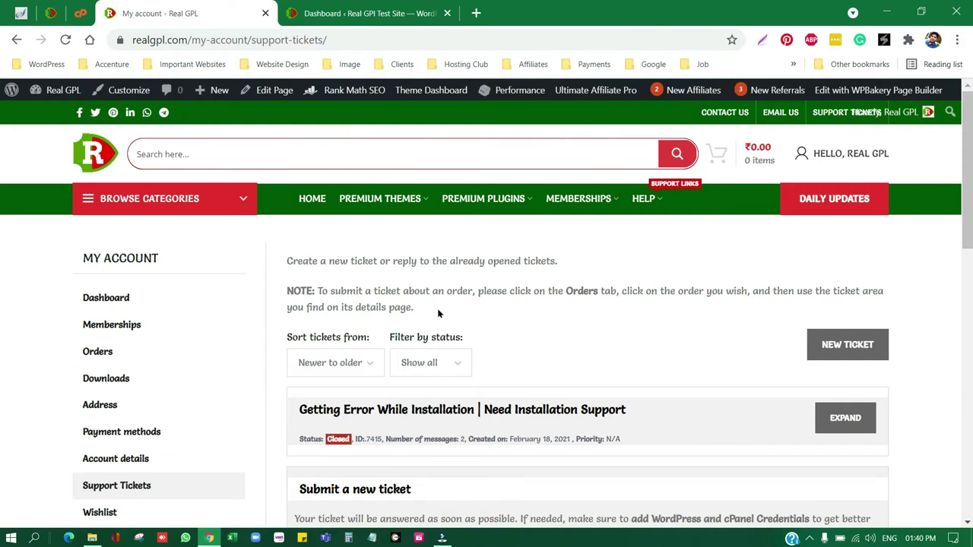
# Search plugins for 'login without password', then install and activate Temporary Login Without Password.
pyautogui.click(365, 13)
pyautogui.moveTo(53, 406)
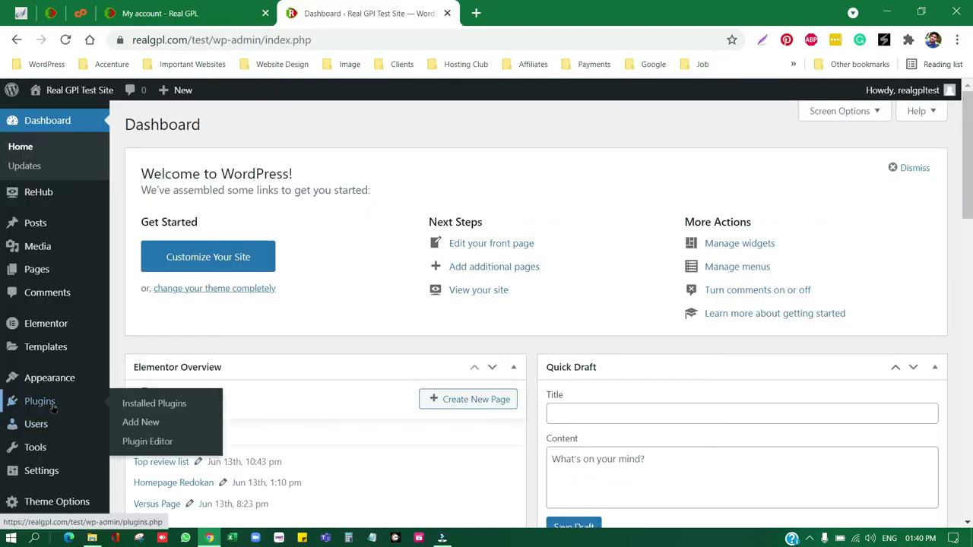
pyautogui.click(141, 427)
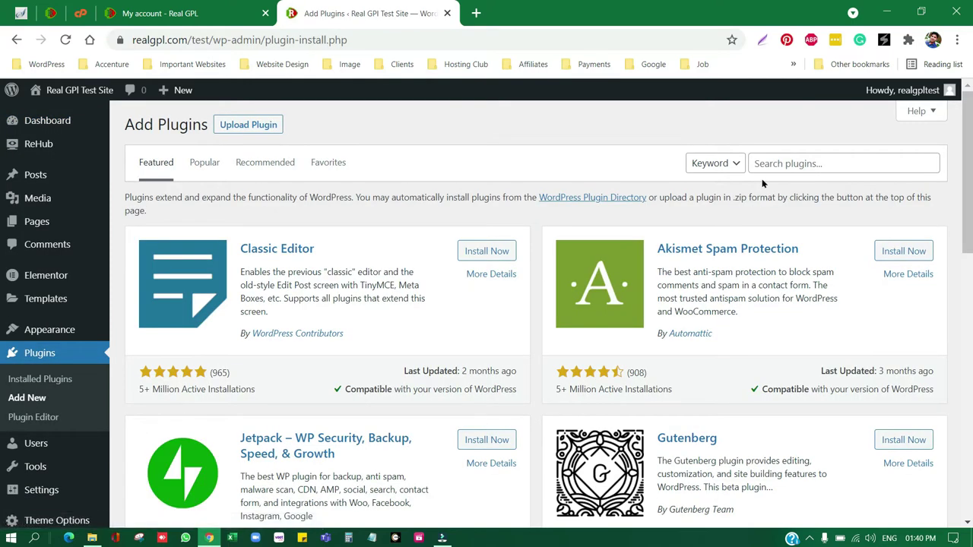
pyautogui.click(794, 164)
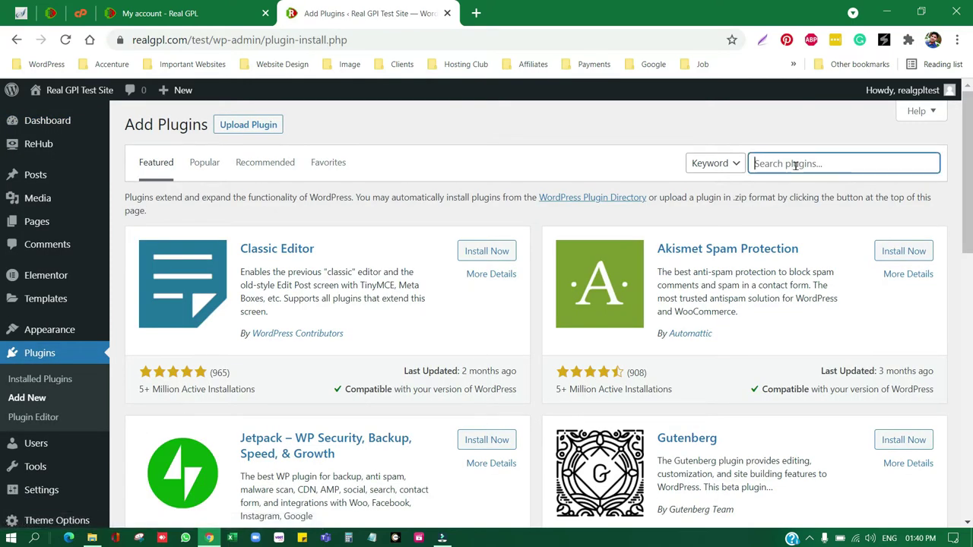
pyautogui.write('login without p')
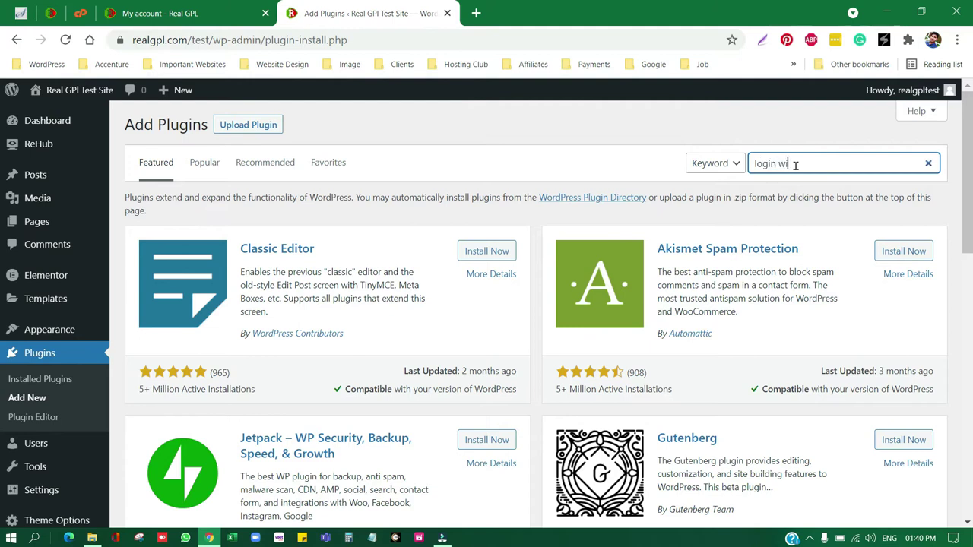
pyautogui.write('assword')
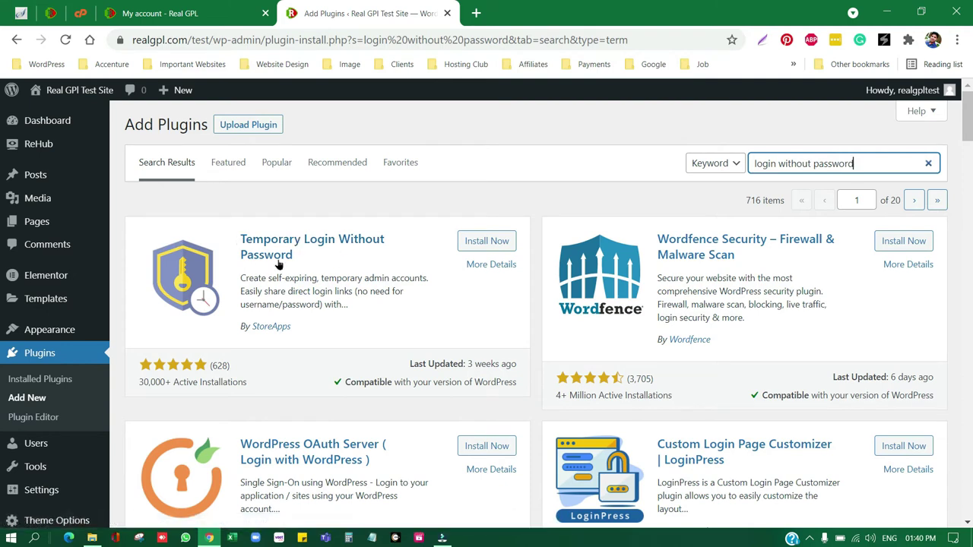
pyautogui.click(490, 242)
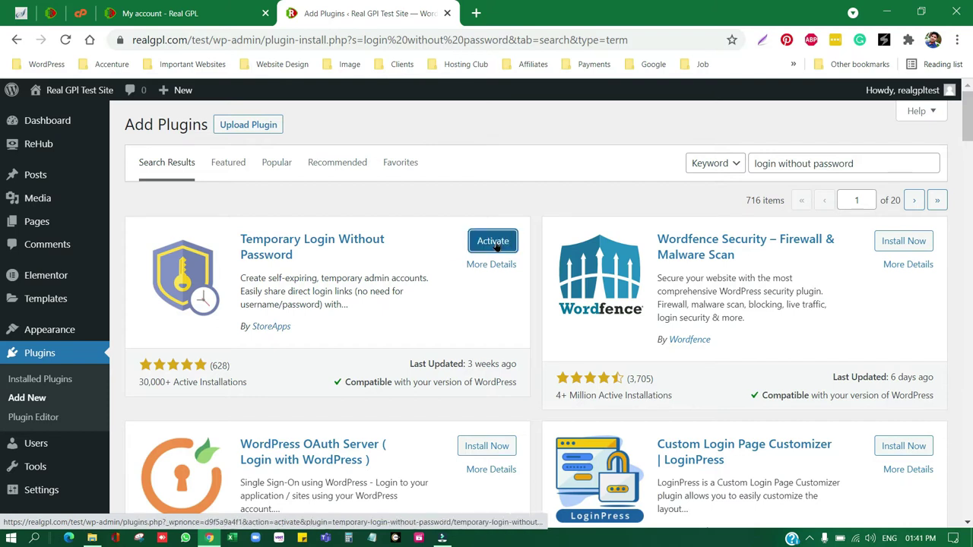
pyautogui.click(493, 242)
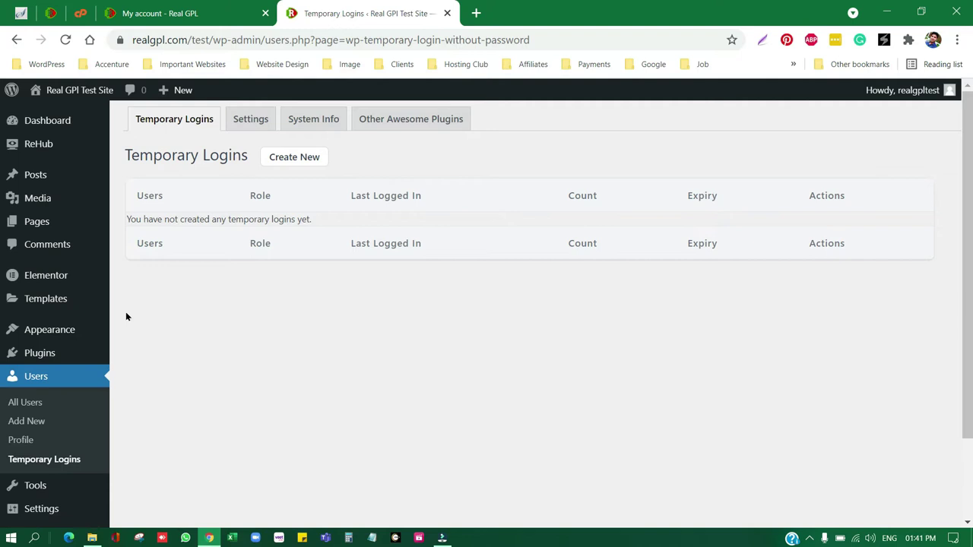
# Start a new temporary login from the Temporary Logins page.
pyautogui.scroll(-1, 92, 334)
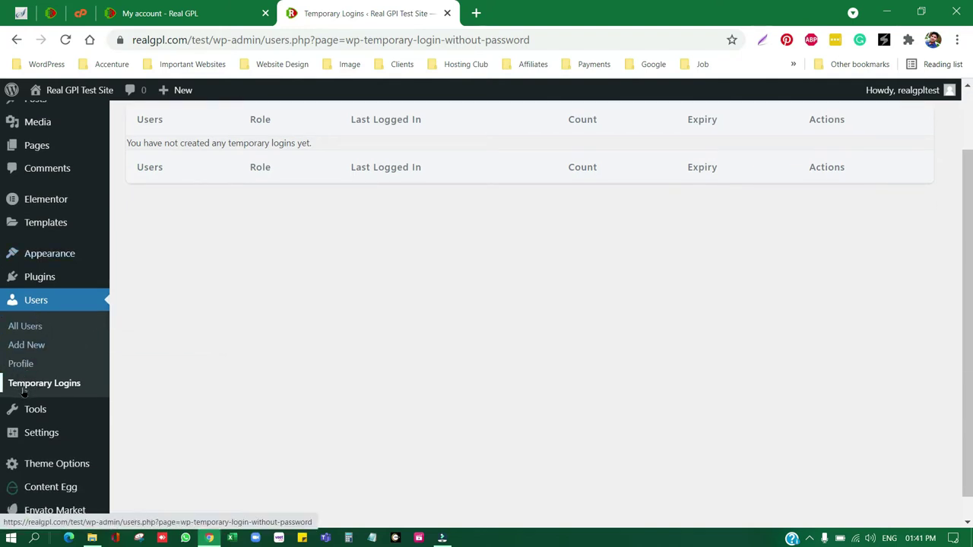
pyautogui.scroll(1, 252, 346)
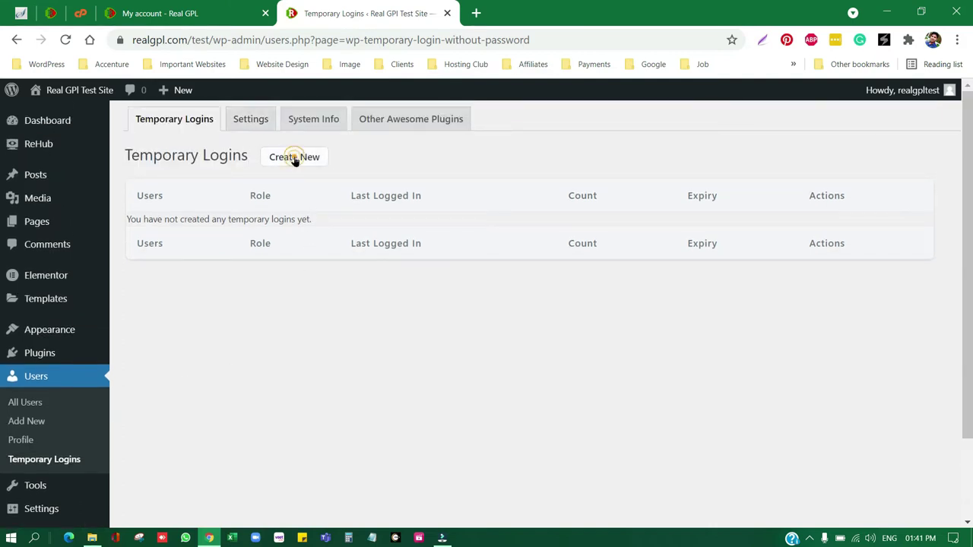
pyautogui.click(295, 159)
# Fill in the login's e-mail address, first name Real and last name GPL.
pyautogui.click(318, 218)
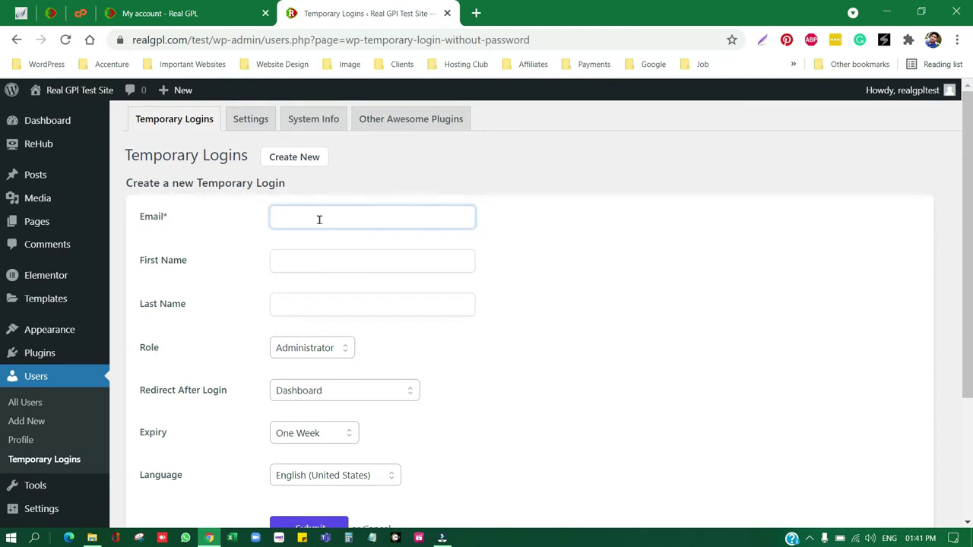
pyautogui.click(339, 257)
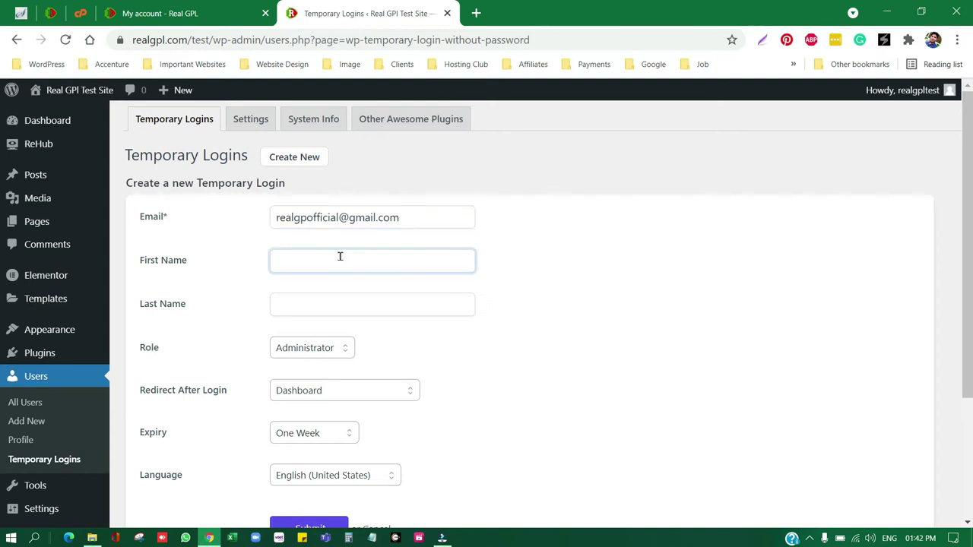
pyautogui.write('Real')
pyautogui.click(301, 307)
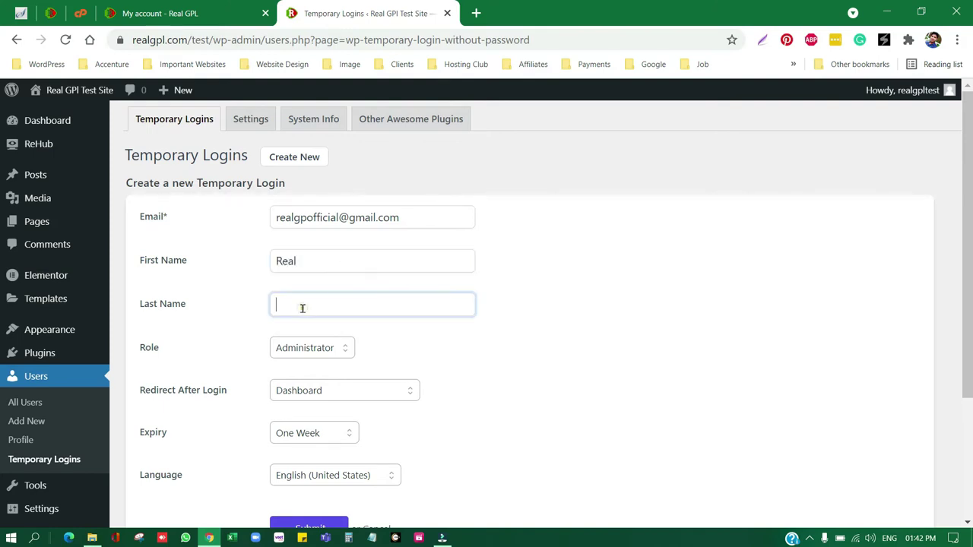
pyautogui.write('GPL')
pyautogui.scroll(-1, 438, 315)
pyautogui.scroll(-2, 438, 315)
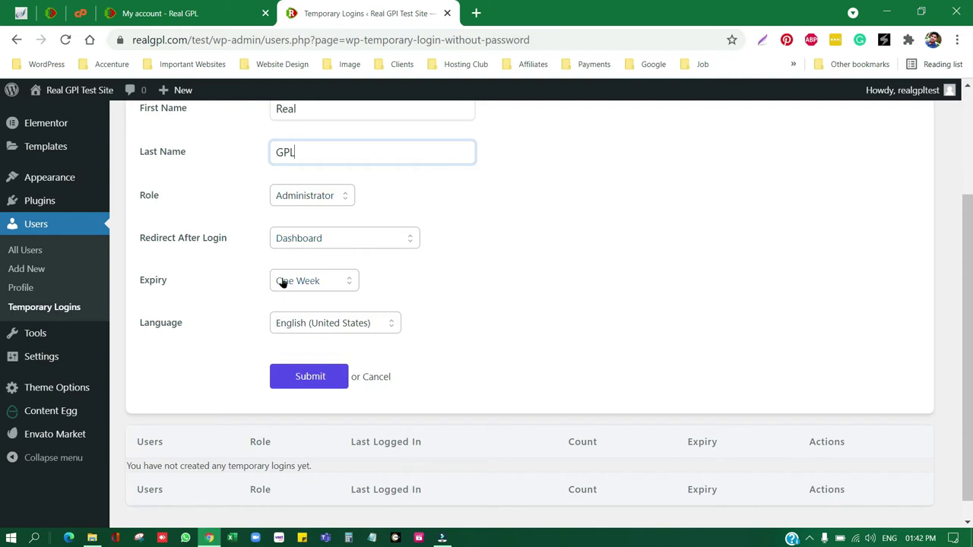
# Set the login's expiry to One Day from now, leaving Redirect After Login on Dashboard.
pyautogui.click(314, 281)
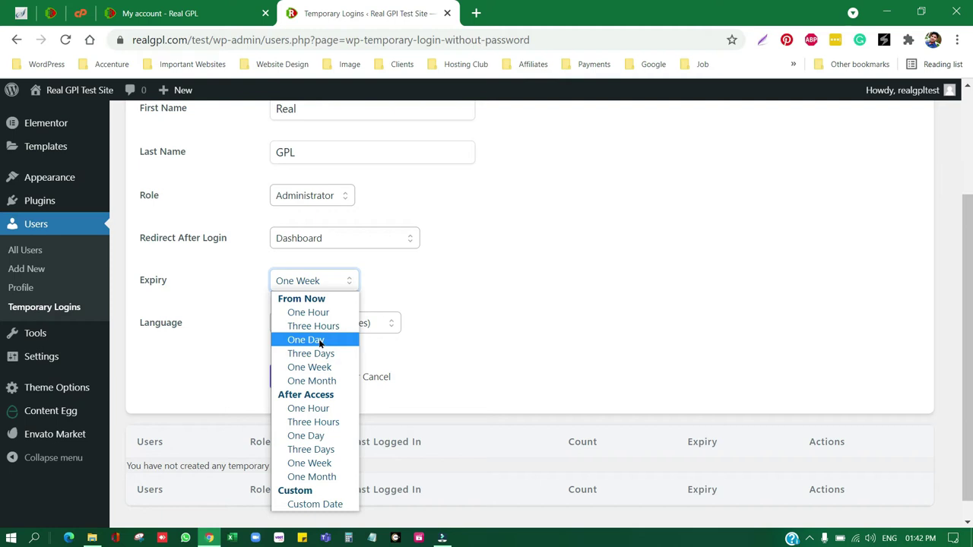
pyautogui.click(319, 342)
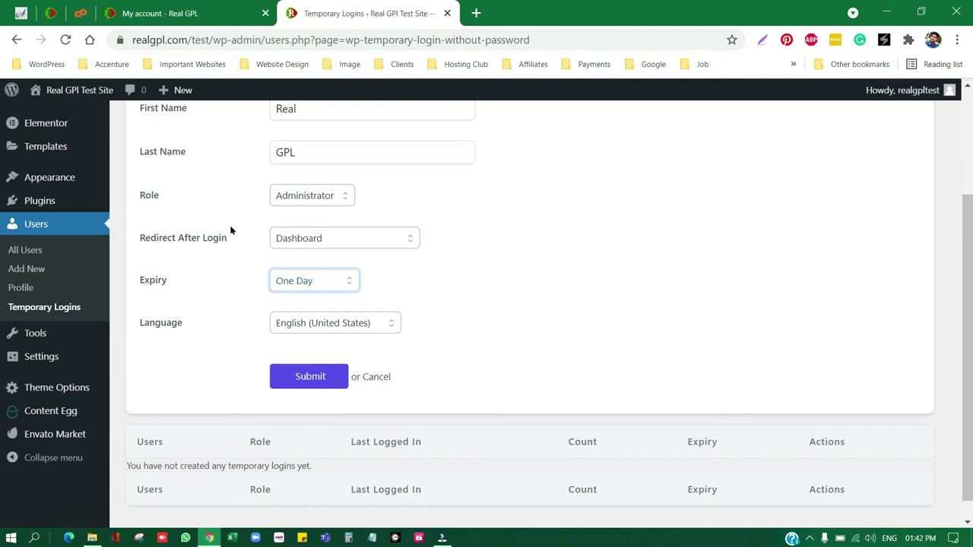
pyautogui.scroll(2, 194, 258)
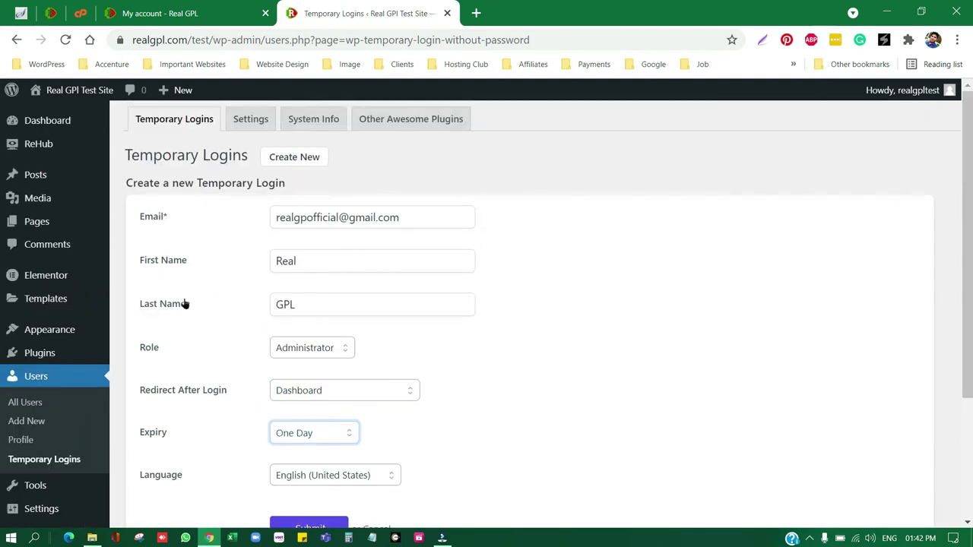
pyautogui.scroll(-2, 156, 251)
pyautogui.click(156, 251)
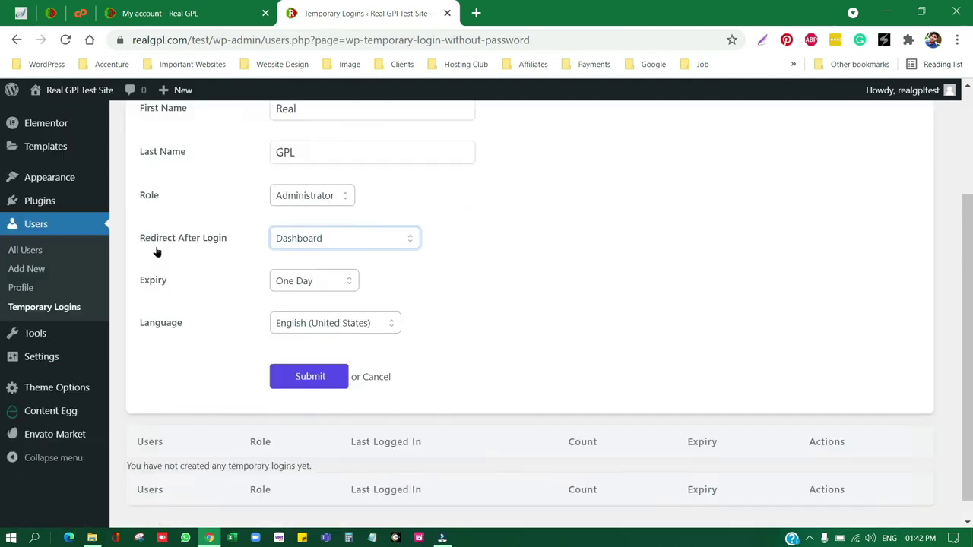
pyautogui.moveTo(141, 238); pyautogui.dragTo(226, 245)
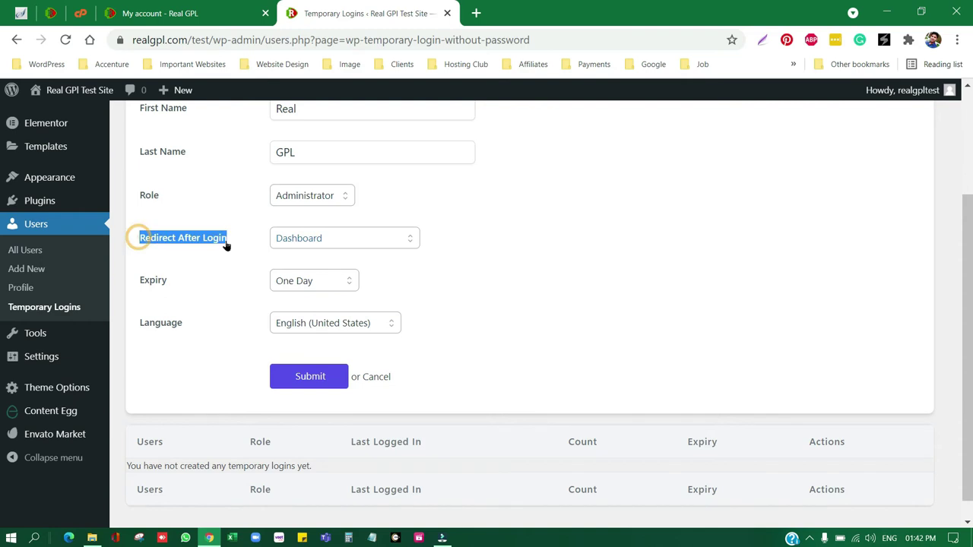
pyautogui.click(289, 245)
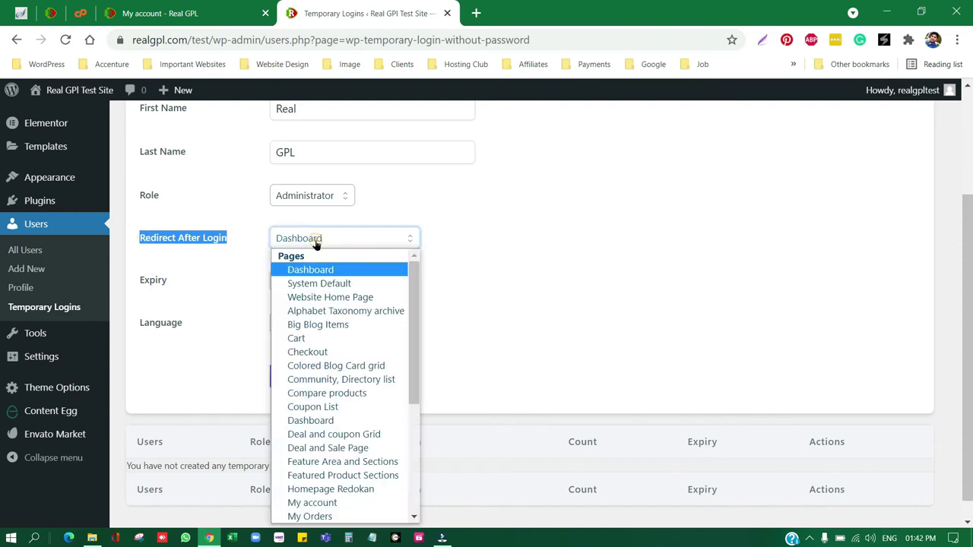
pyautogui.click(520, 280)
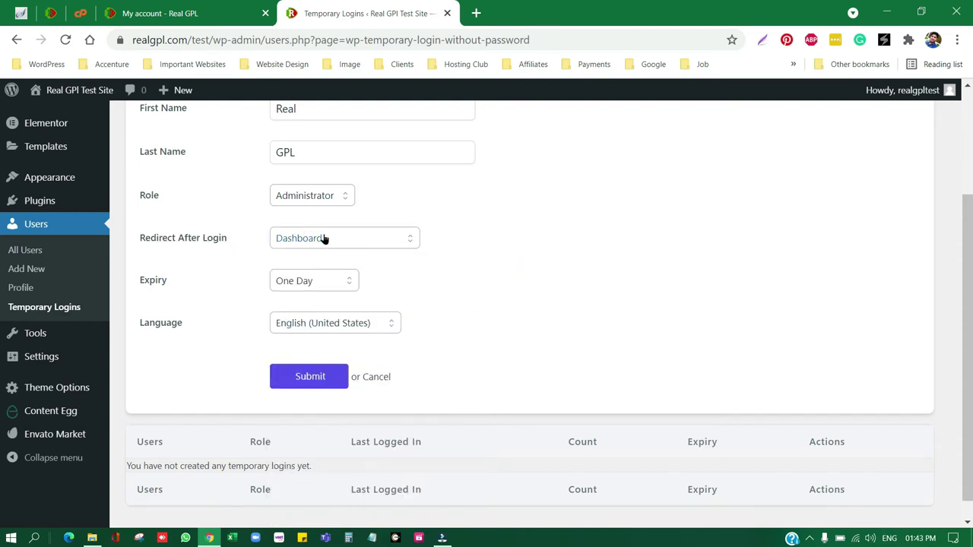
pyautogui.moveTo(139, 283); pyautogui.dragTo(167, 286)
pyautogui.scroll(-1, 209, 360)
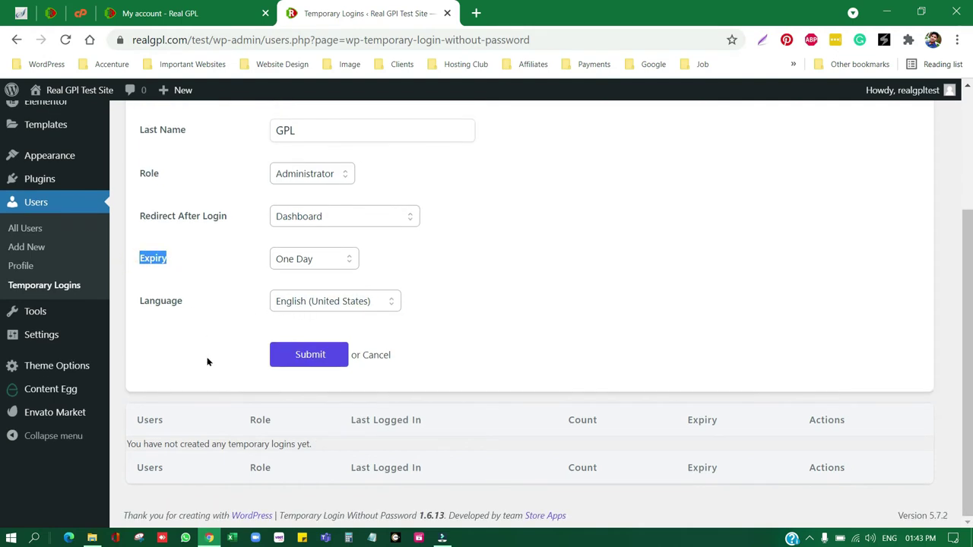
# Submit the form to create the Administrator login, then copy its generated login link.
pyautogui.click(307, 363)
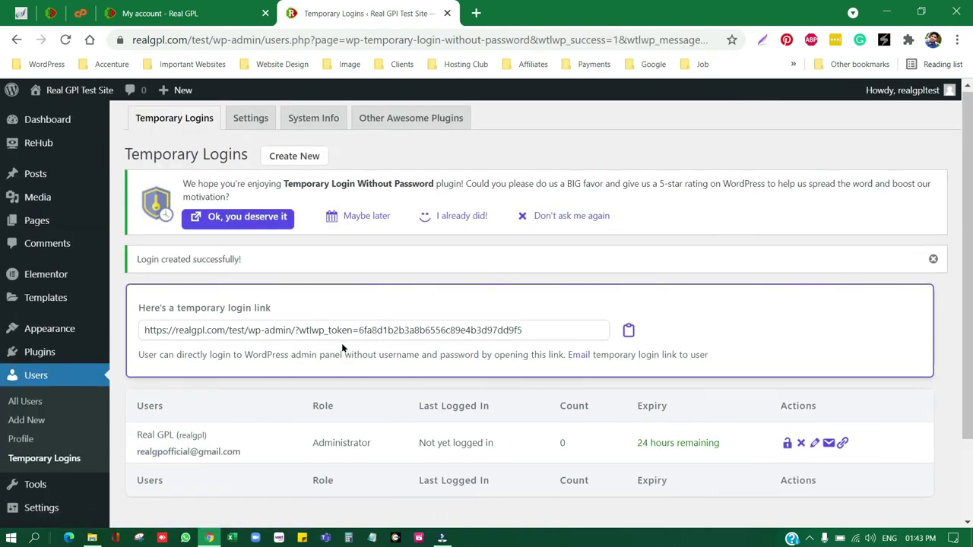
pyautogui.scroll(-2, 341, 343)
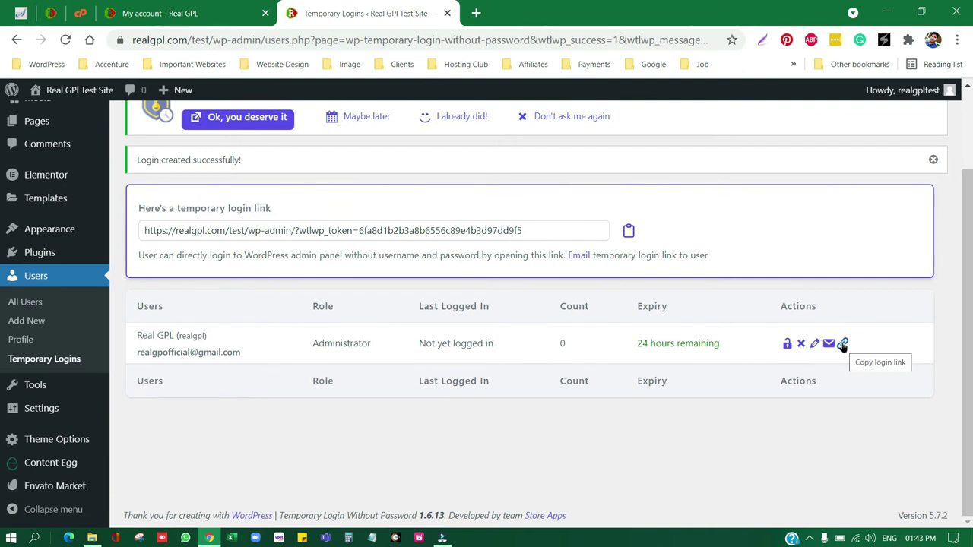
pyautogui.click(843, 345)
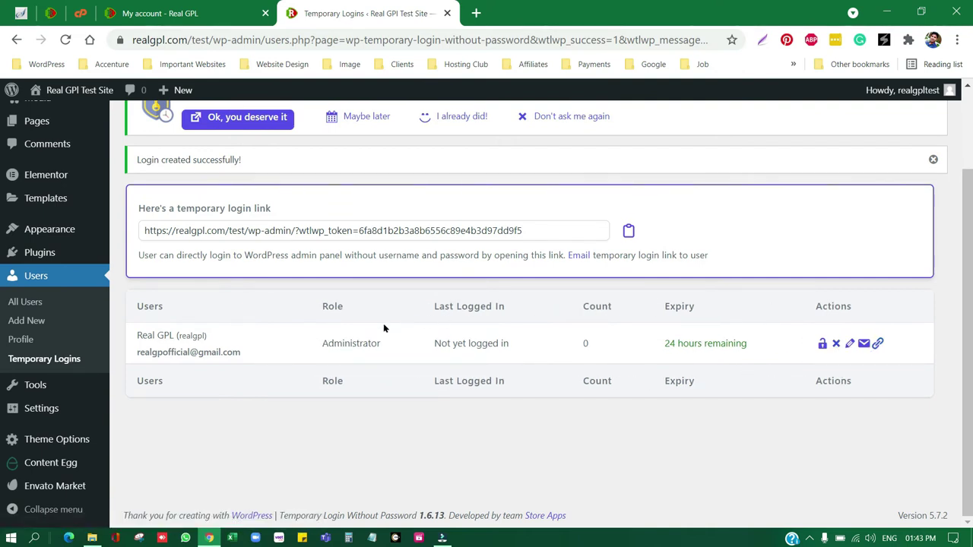
pyautogui.click(166, 230)
pyautogui.tripleClick(166, 230)
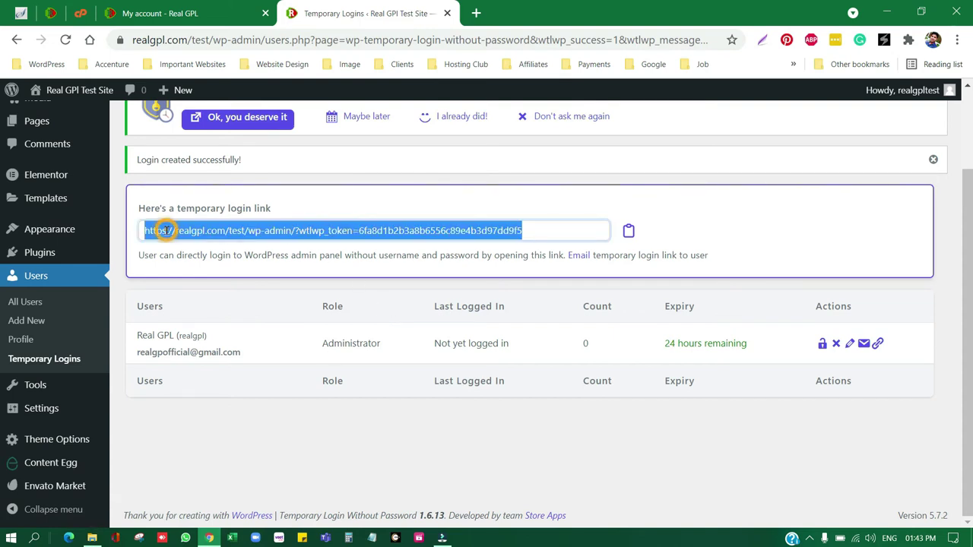
pyautogui.rightClick(206, 227)
pyautogui.click(282, 283)
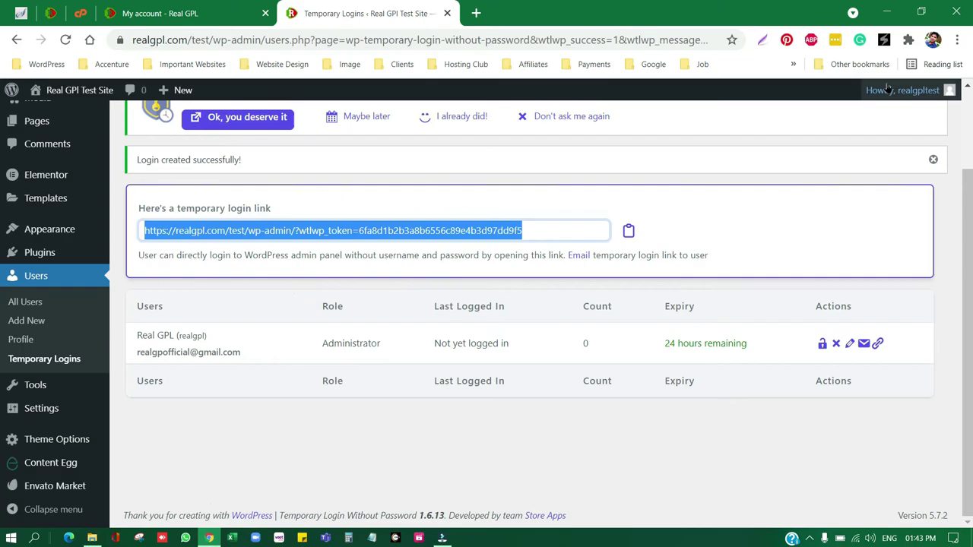
pyautogui.click(957, 40)
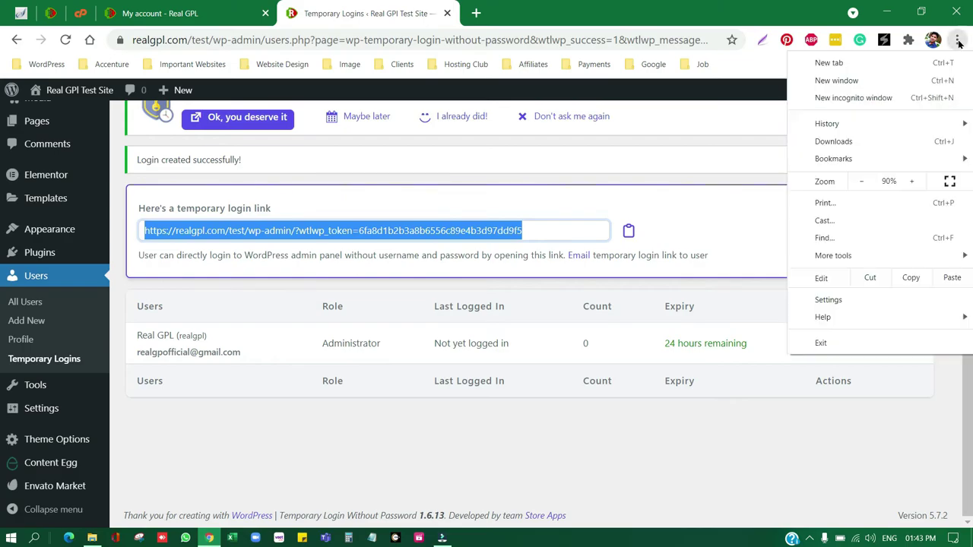
# Load the pasted temporary login link in a new incognito window, then return to the admin window.
pyautogui.click(859, 108)
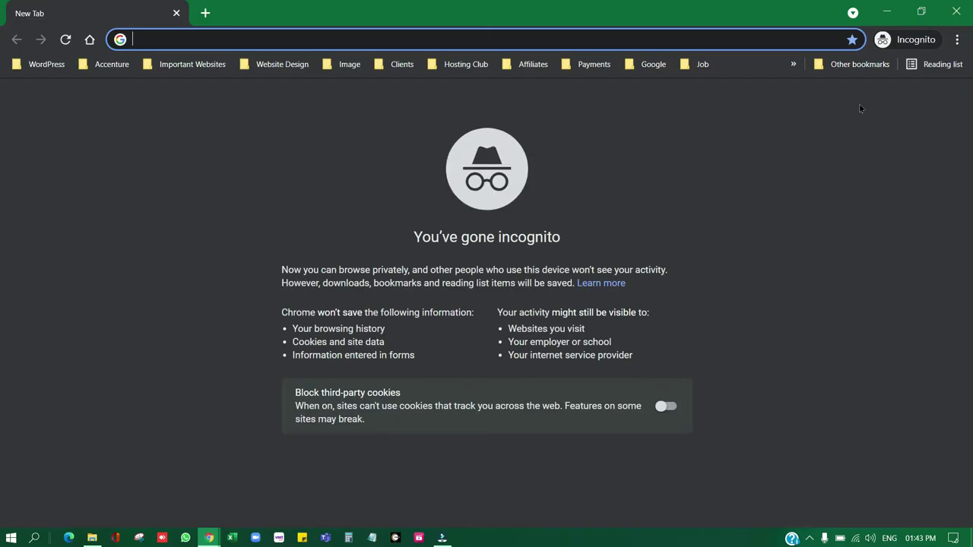
pyautogui.rightClick(317, 42)
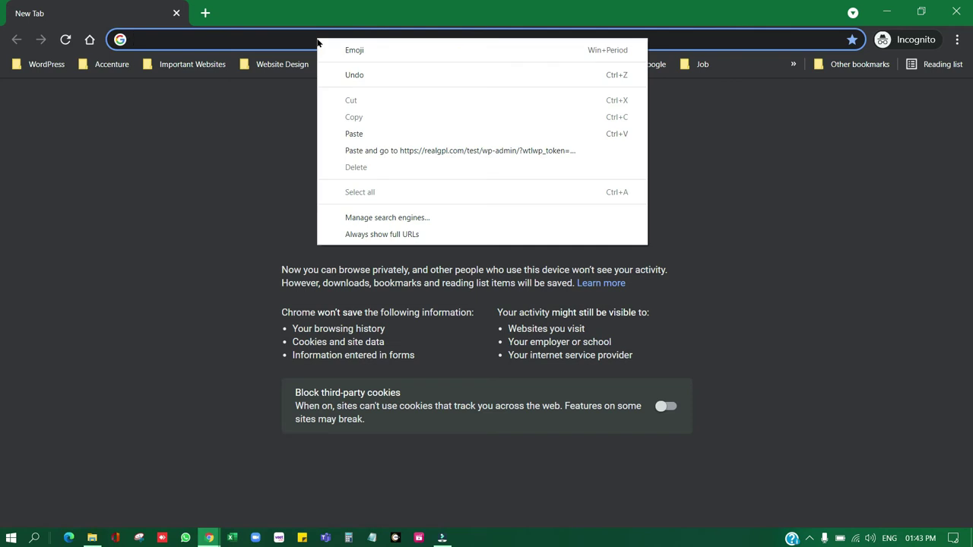
pyautogui.click(366, 133)
pyautogui.press('Return')
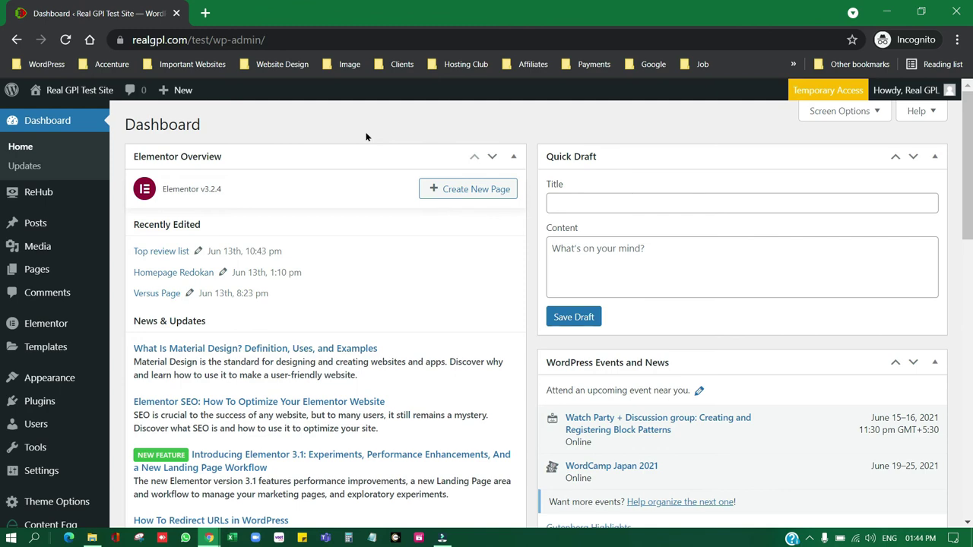
pyautogui.click(886, 12)
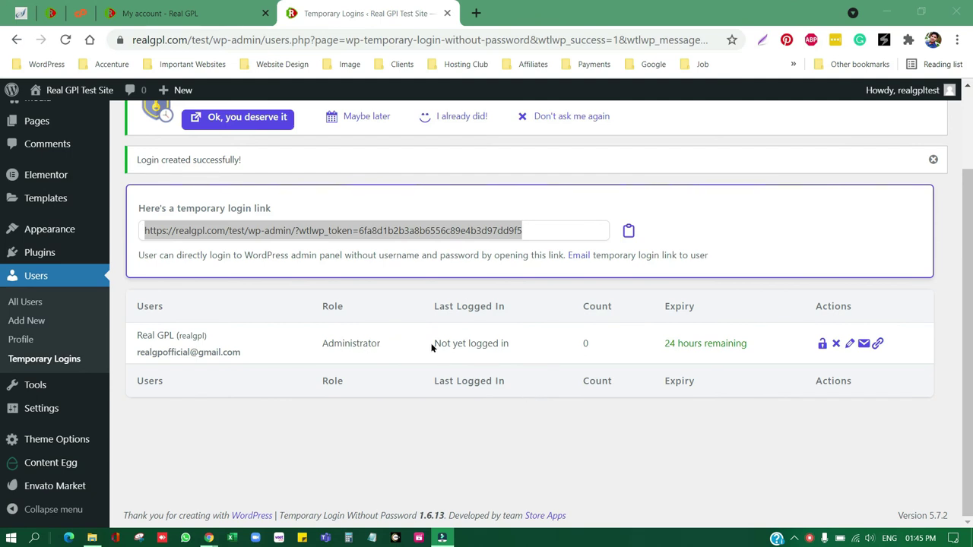
pyautogui.moveTo(647, 344); pyautogui.dragTo(754, 345)
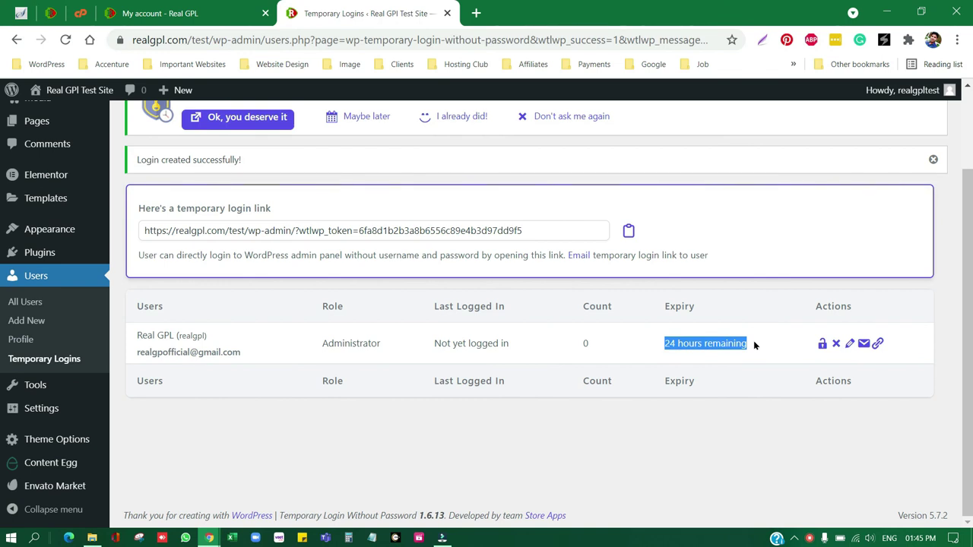
# Edit the Administrator temporary login to view its Update form with One Week expiry extension.
pyautogui.click(849, 345)
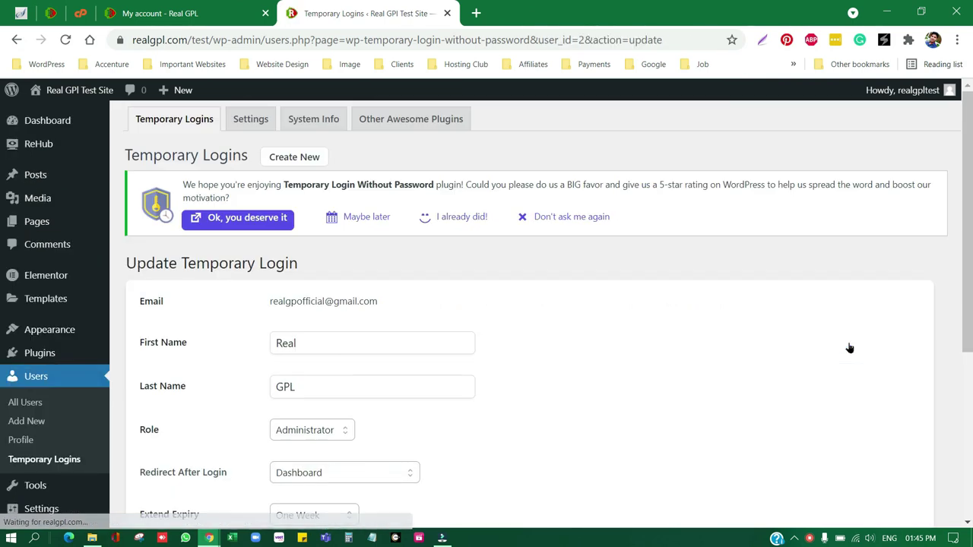
pyautogui.scroll(-2, 569, 337)
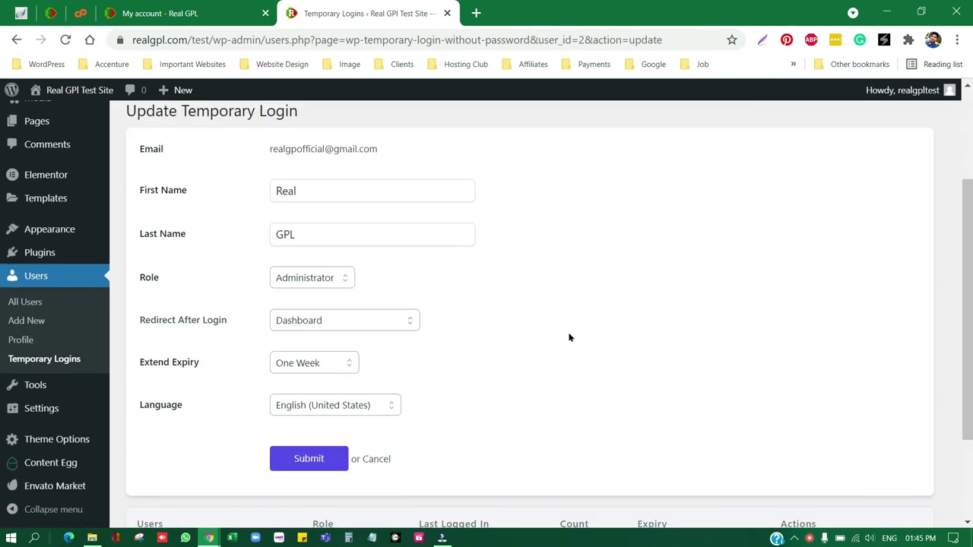